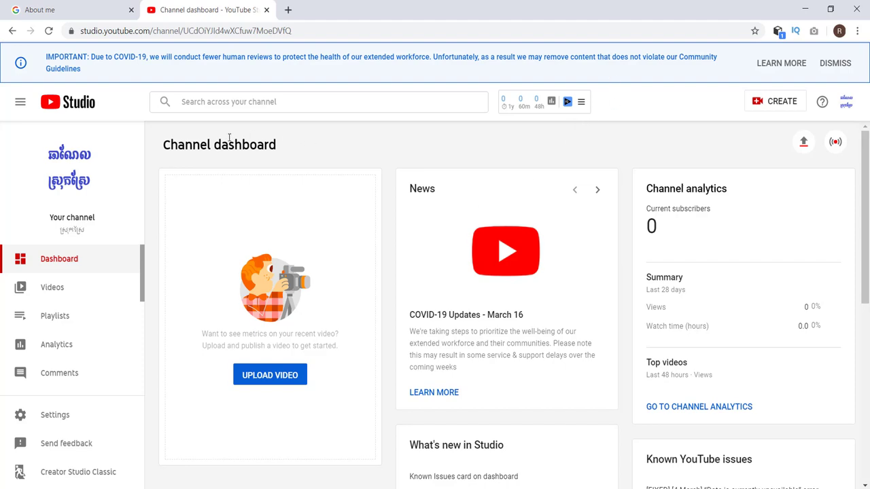
scroll(229, 140, "down", 5)
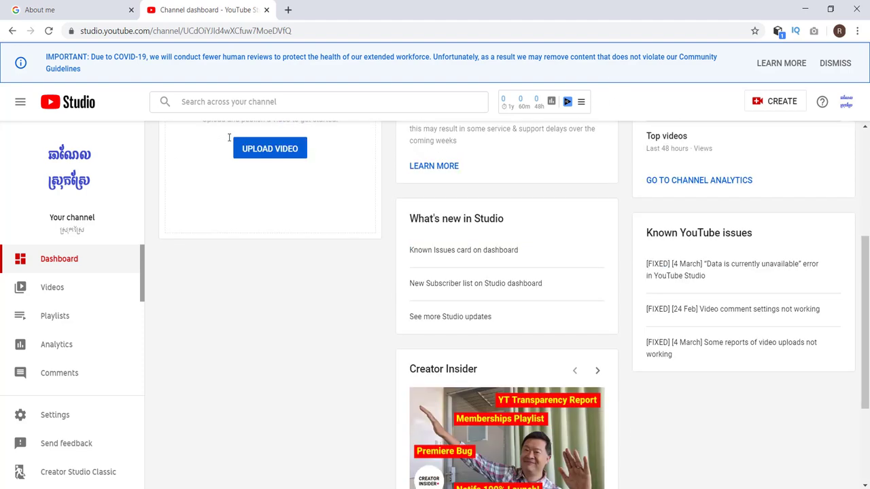
scroll(229, 141, "up", 5)
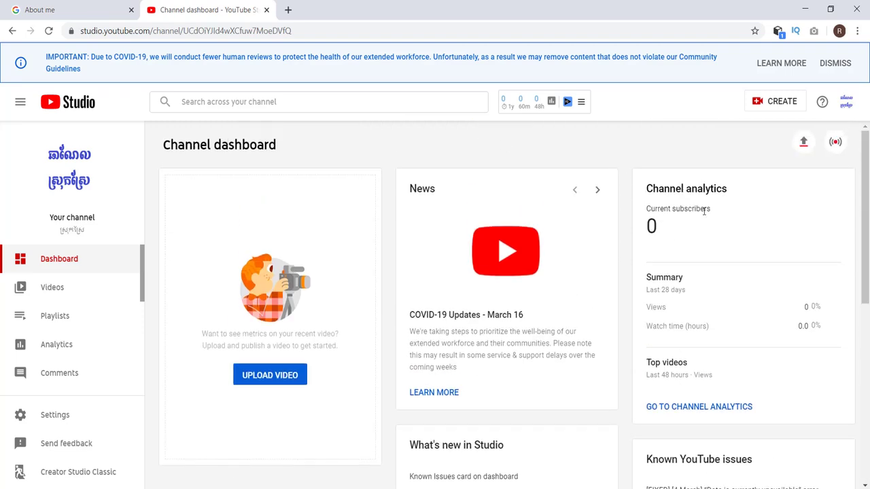
scroll(723, 214, "down", 2)
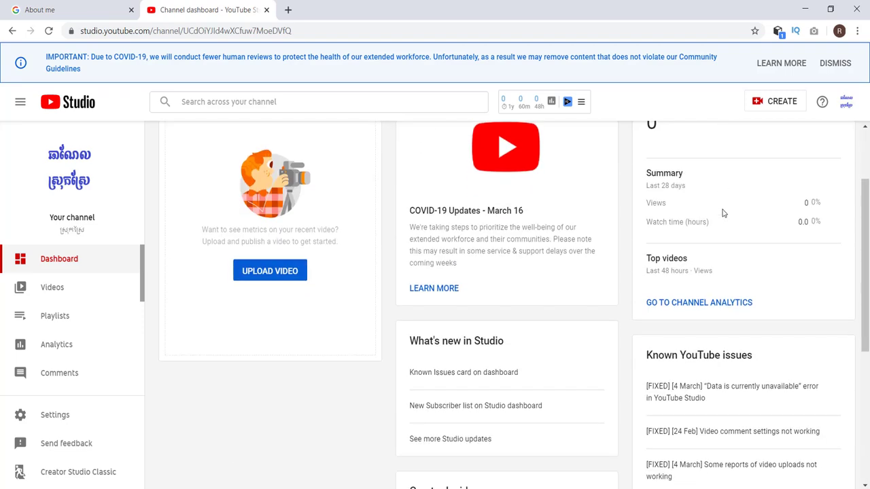
scroll(723, 213, "up", 2)
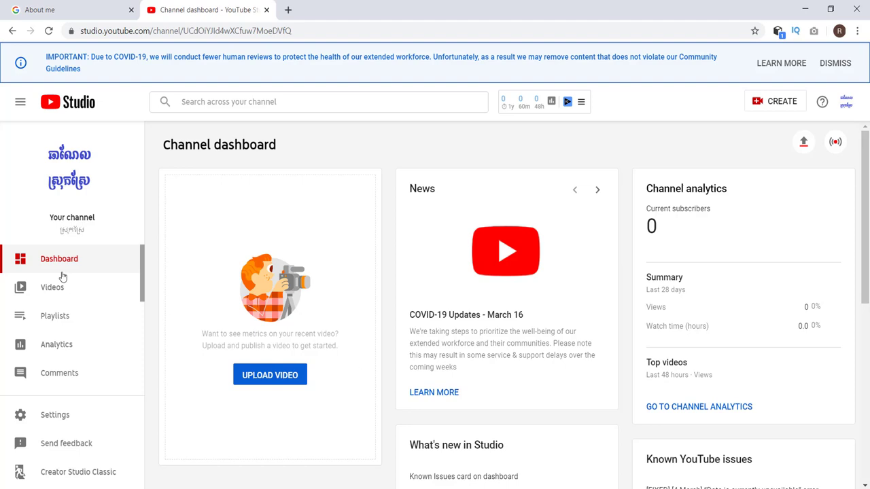
Browse the channel's Videos, Playlists and Analytics pages, ending on the empty Comments page
left_click(60, 295)
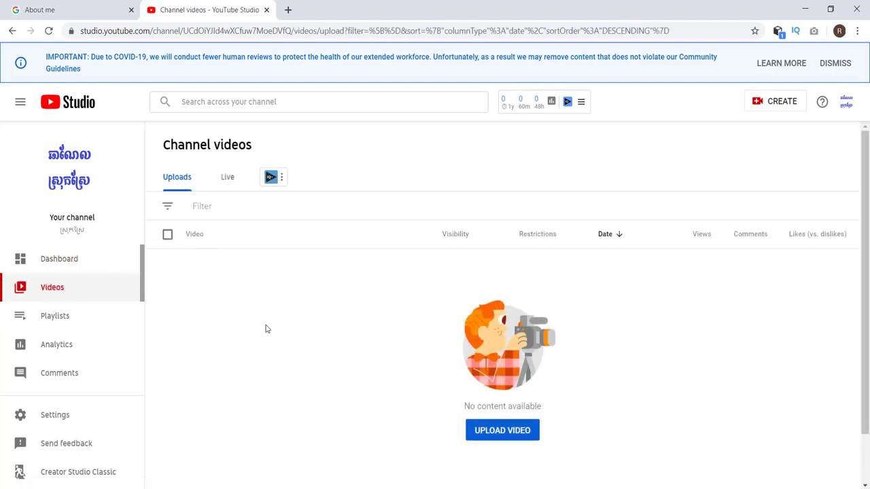
left_click(68, 318)
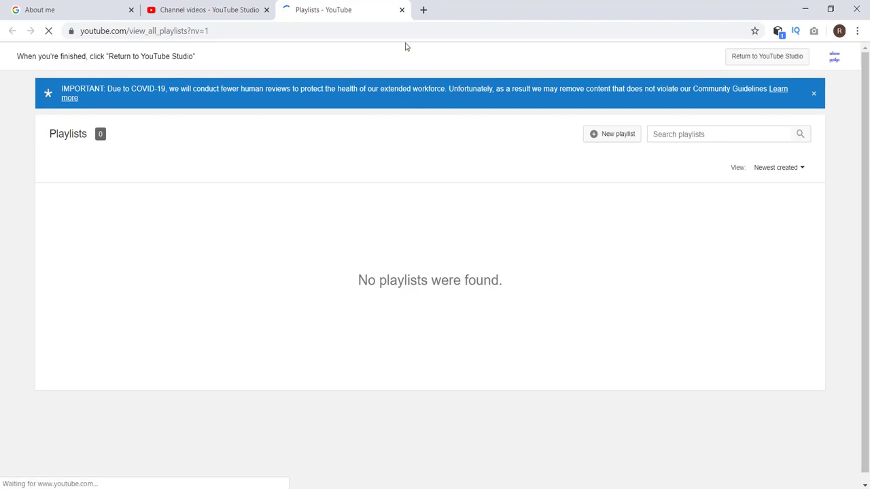
left_click(402, 10)
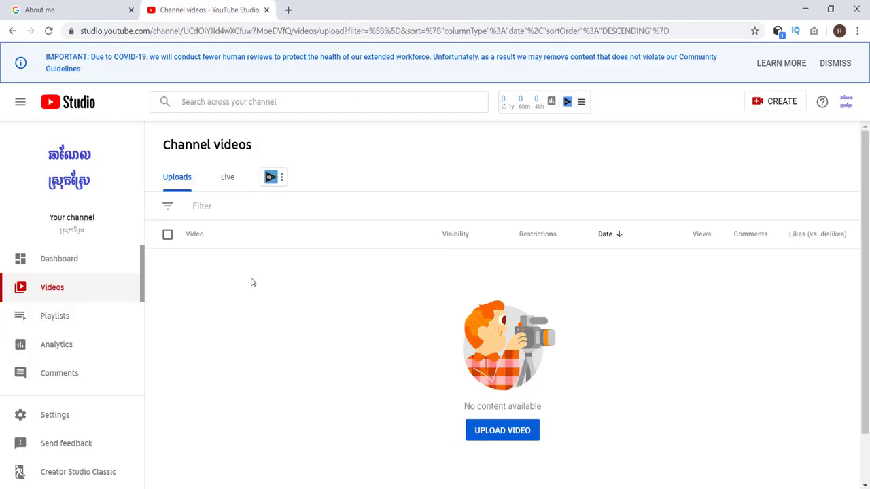
left_click(80, 350)
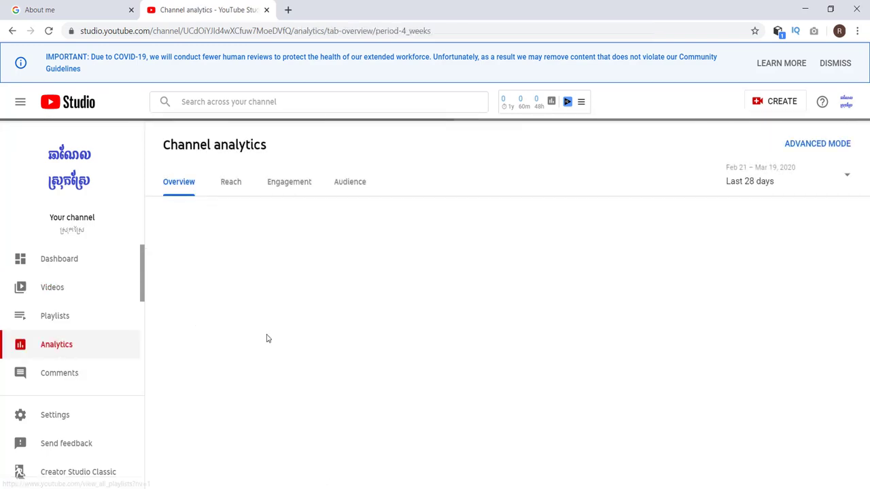
scroll(322, 377, "down", 1)
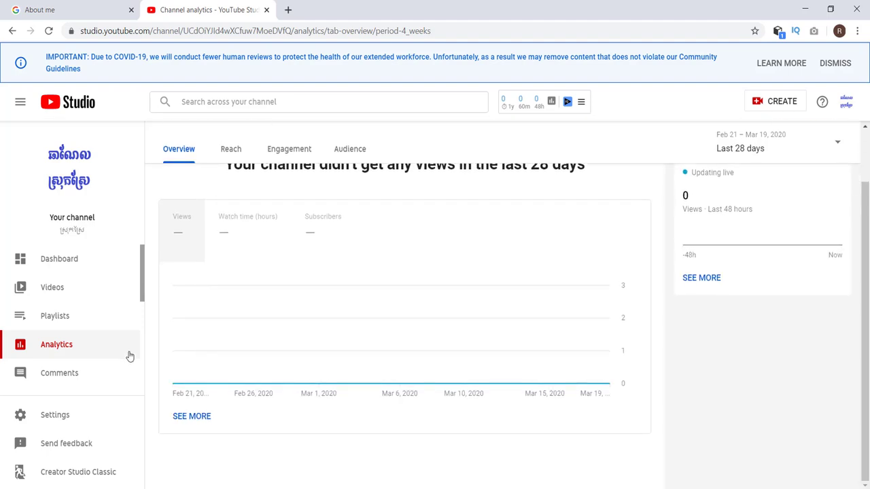
left_click(78, 380)
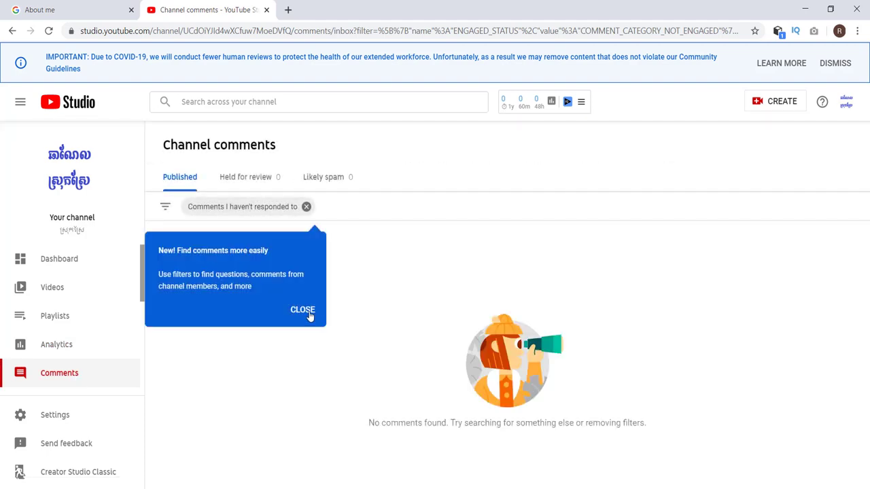
Dismiss the comment-filters tip and return to the empty Videos uploads list
left_click(302, 310)
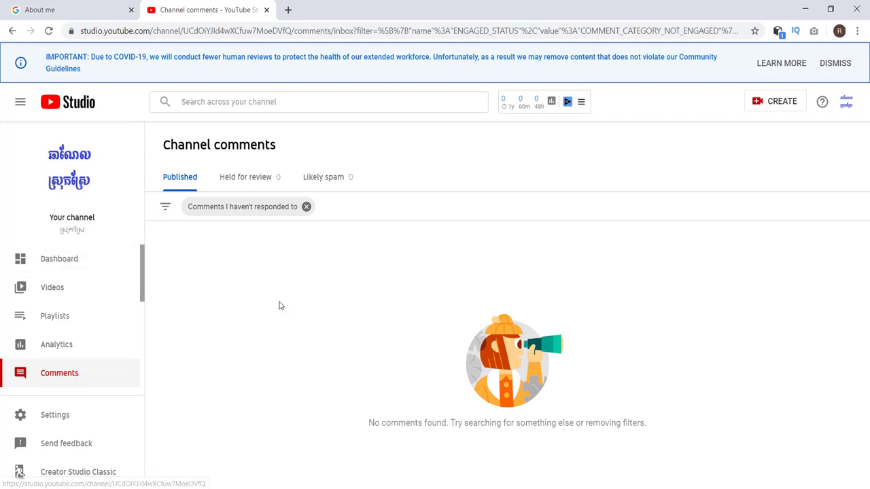
left_click(68, 288)
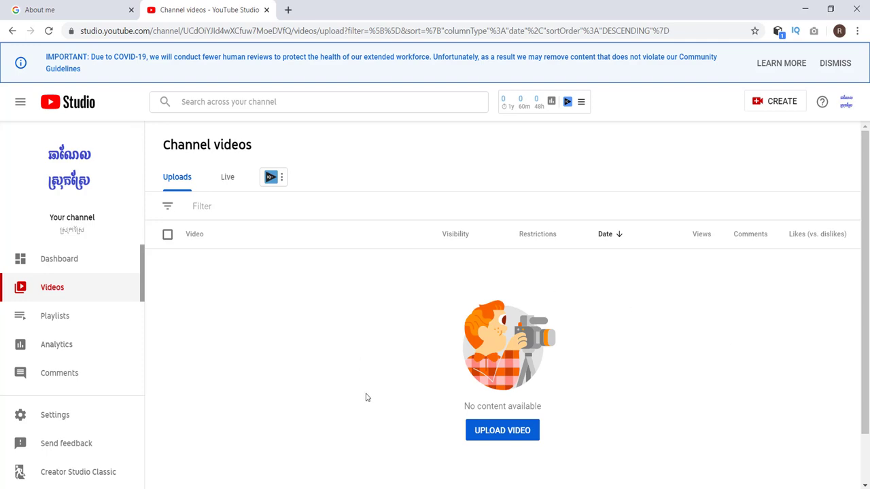
scroll(109, 364, "down", 4)
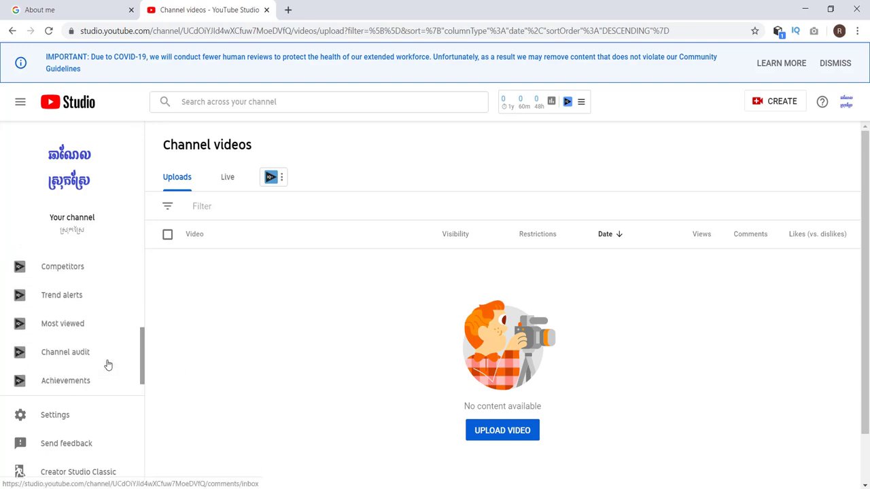
scroll(106, 358, "up", 4)
scroll(106, 354, "down", 2)
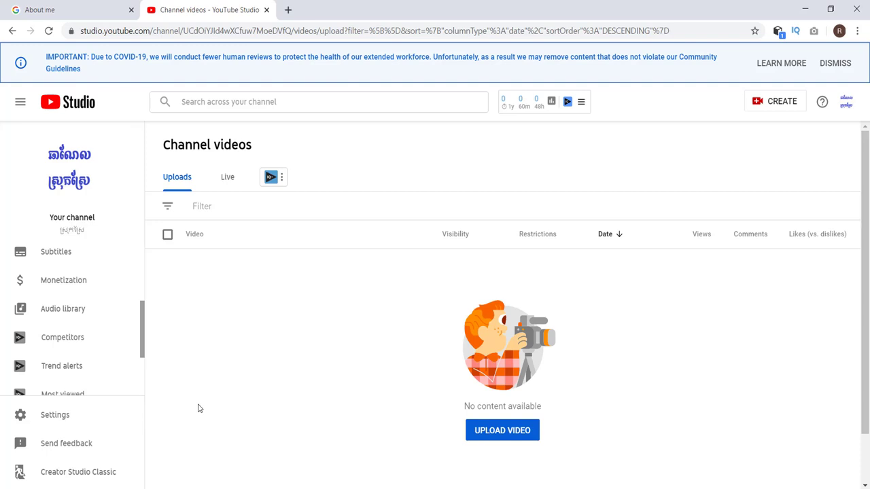
Open Settings, cancel once, then reopen it on the Channel basic info section
left_click(97, 415)
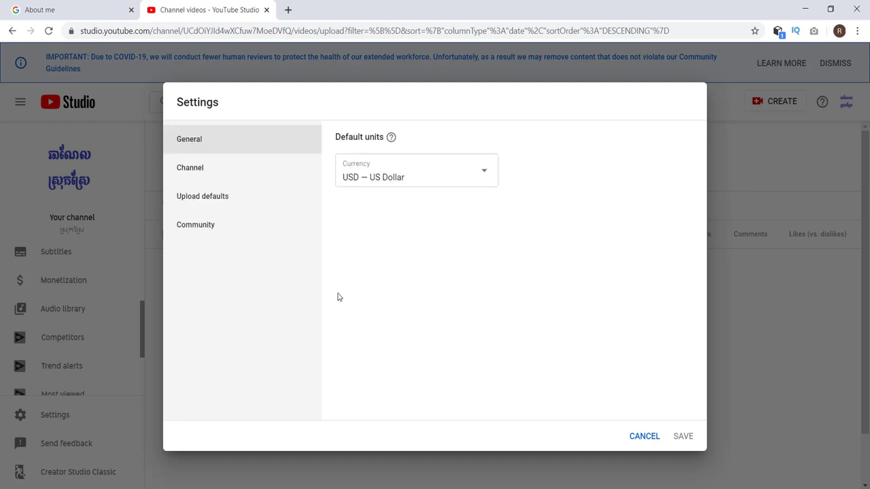
left_click(651, 438)
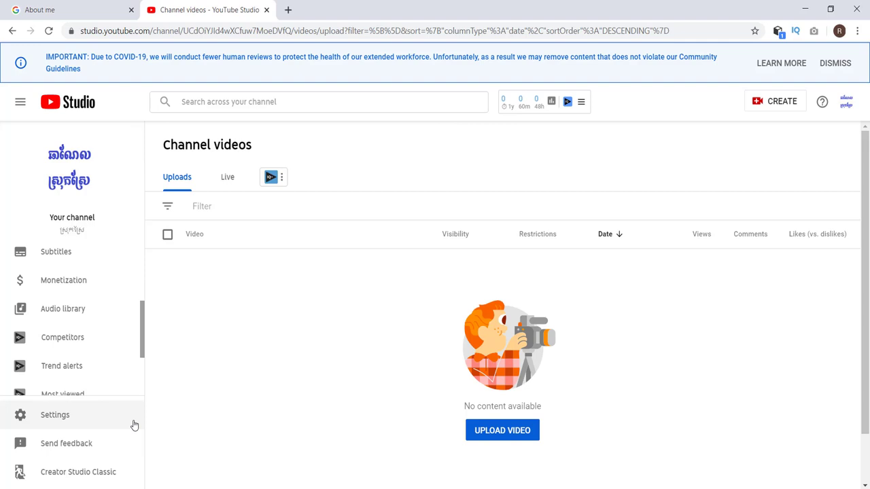
left_click(67, 417)
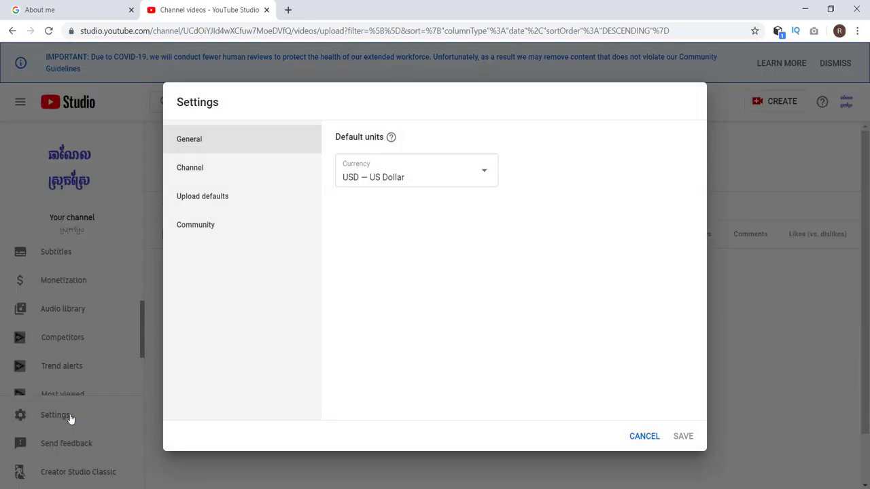
left_click(230, 178)
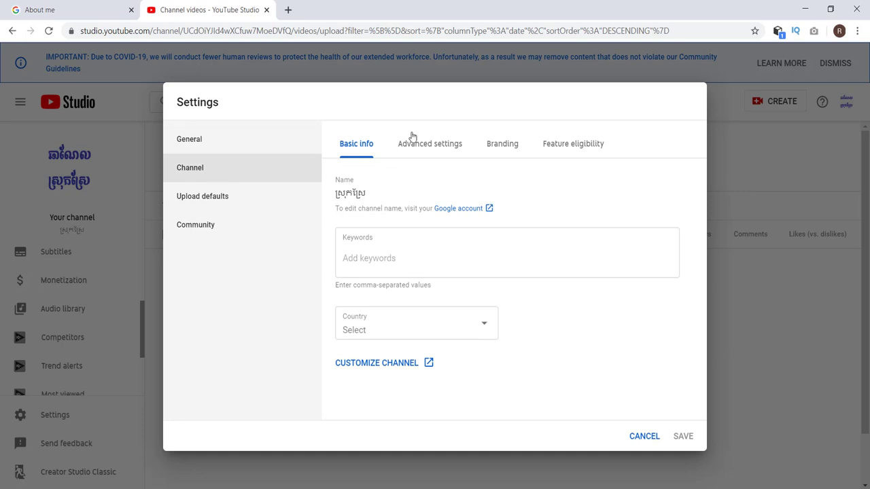
Show the Channel's Advanced settings and scroll to the made-for-kids audience question
left_click(428, 149)
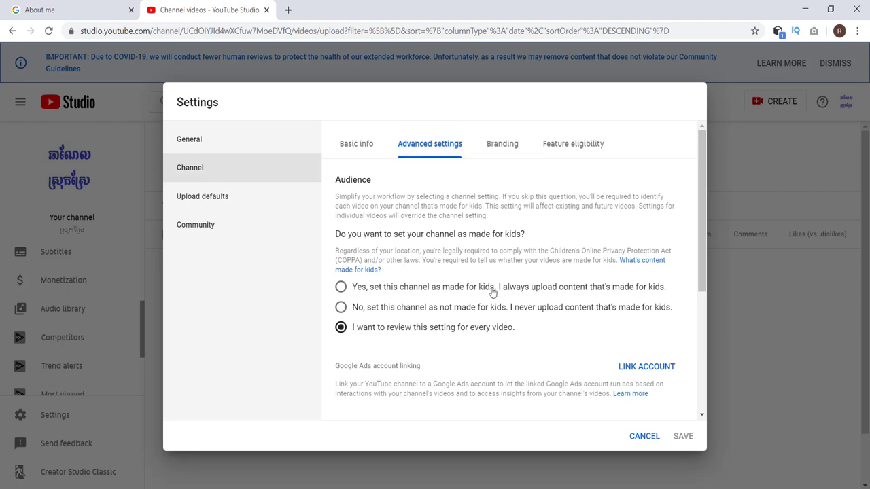
scroll(491, 272, "down", 1)
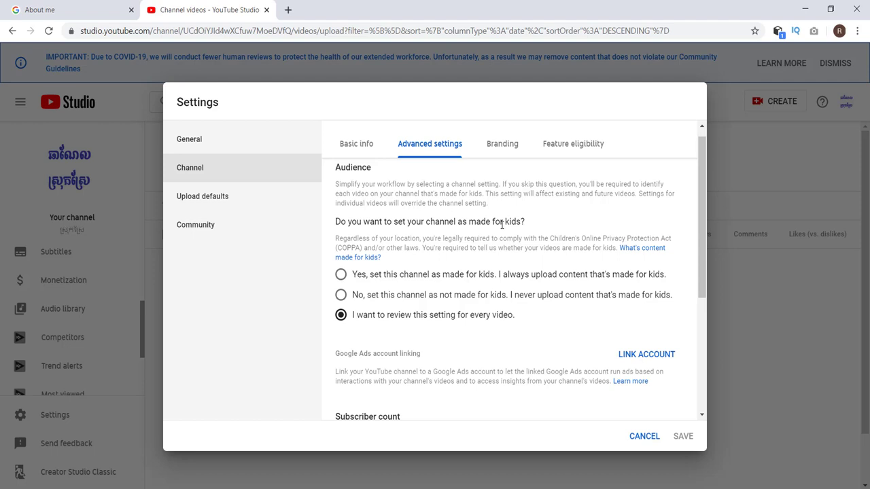
scroll(501, 224, "down", 1)
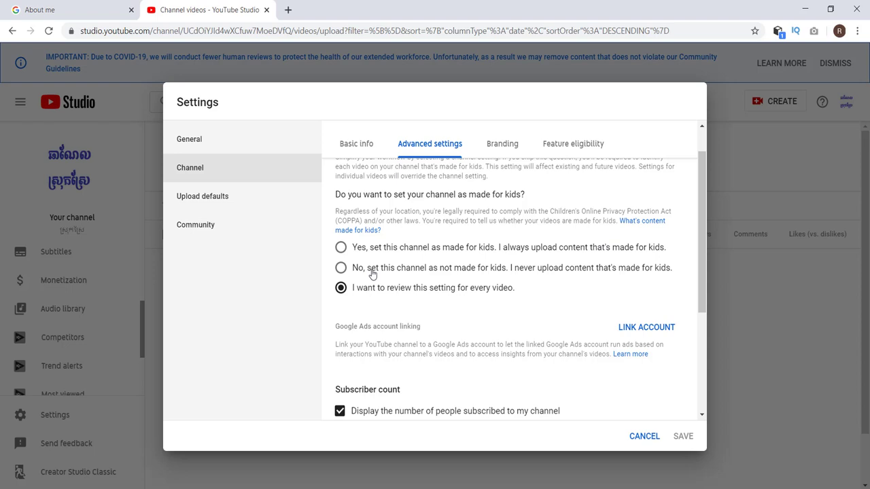
Choose 'Yes, set this channel as made for kids' and open the See all changes help page
left_click(370, 270)
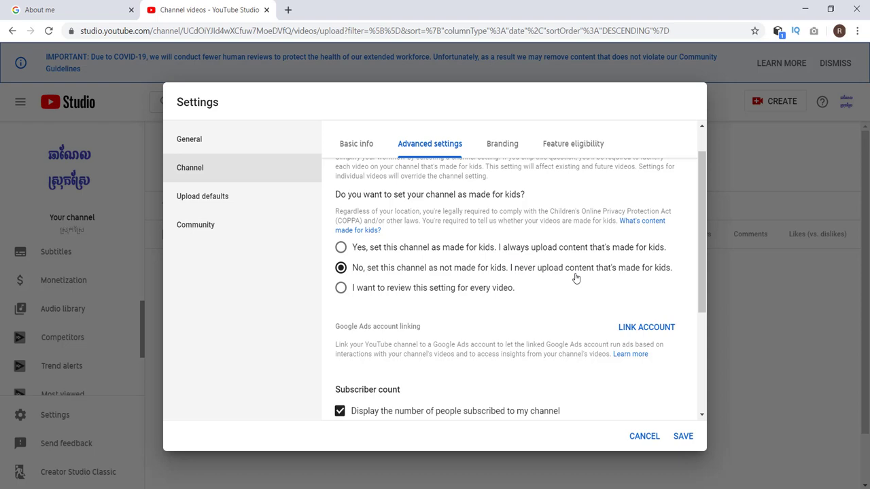
left_click(521, 248)
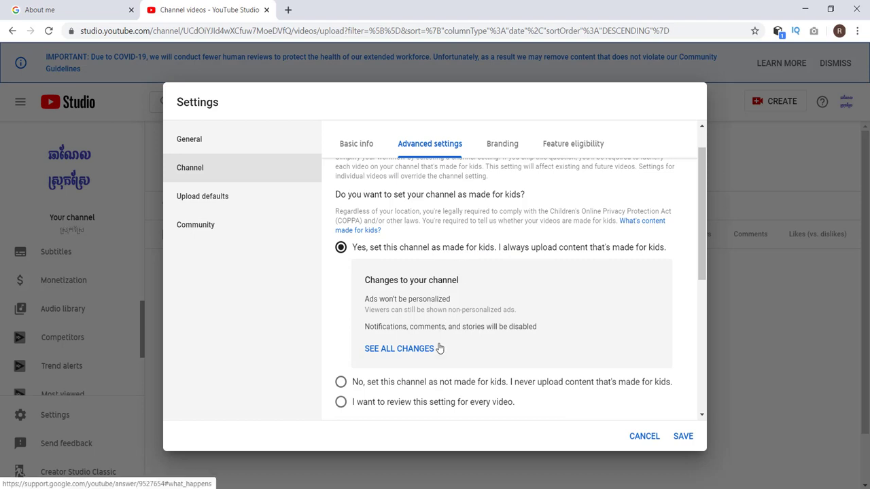
left_click(411, 350)
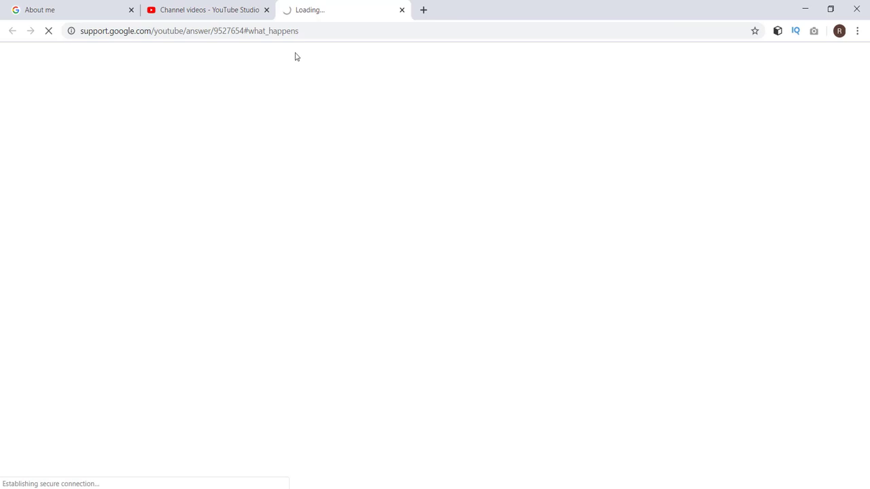
Read the 'Set your channel or video's audience' article, then switch back to the Studio settings tab
left_click(215, 15)
left_click(340, 10)
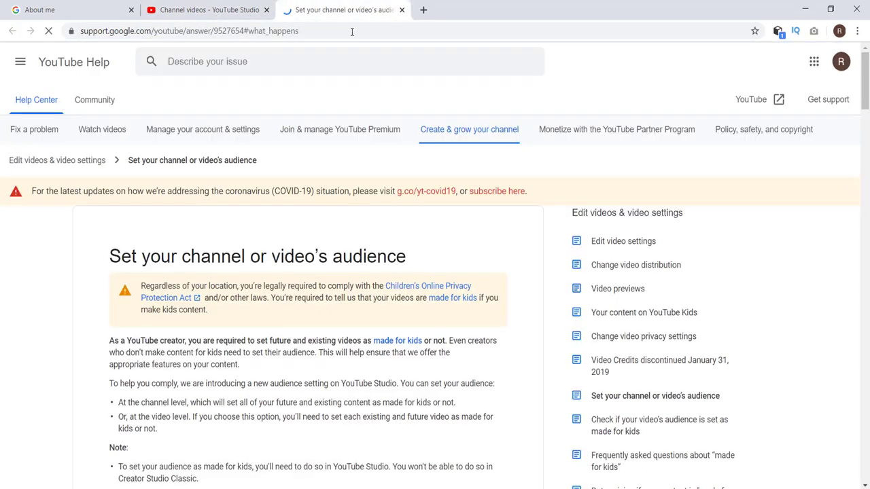
scroll(365, 141, "up", 5)
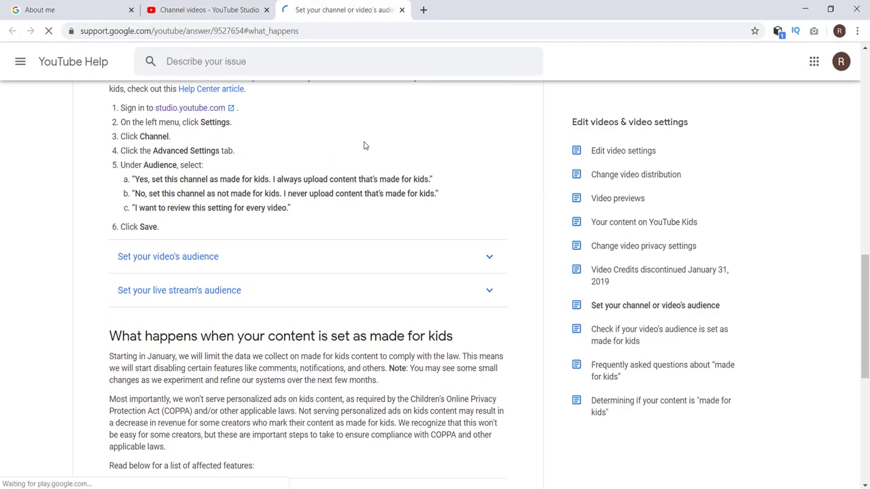
scroll(365, 141, "up", 6)
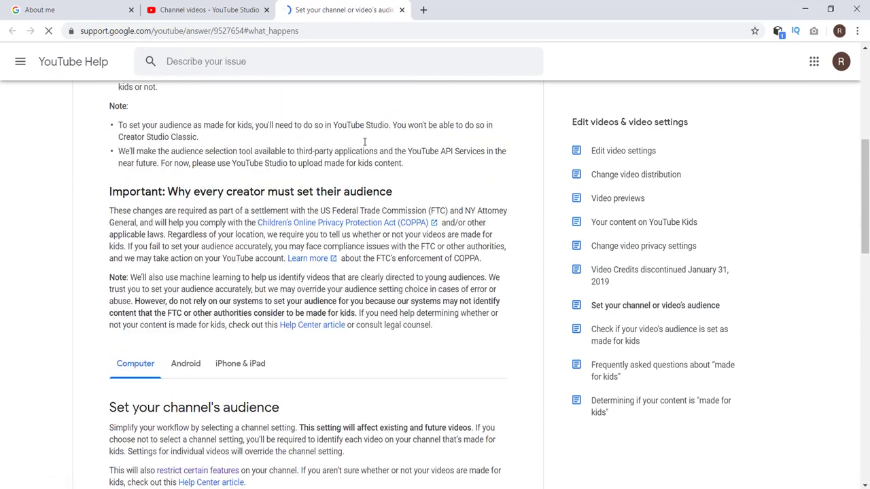
scroll(364, 142, "down", 5)
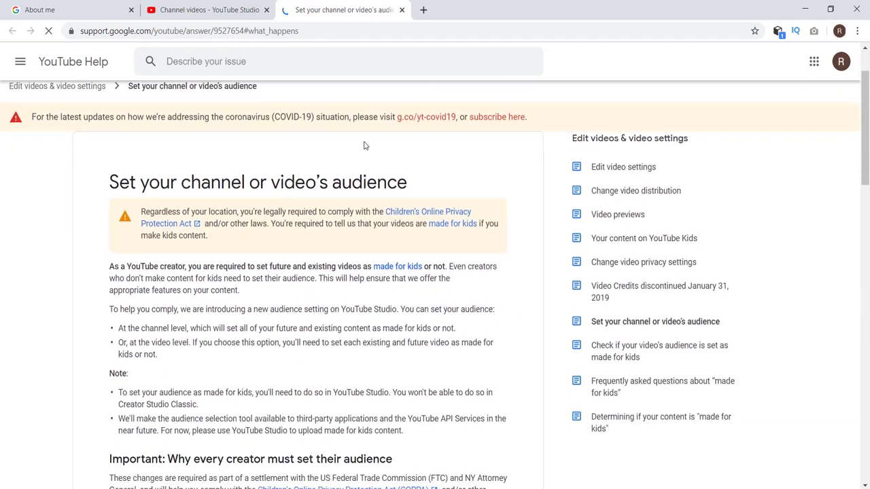
scroll(365, 147, "down", 3)
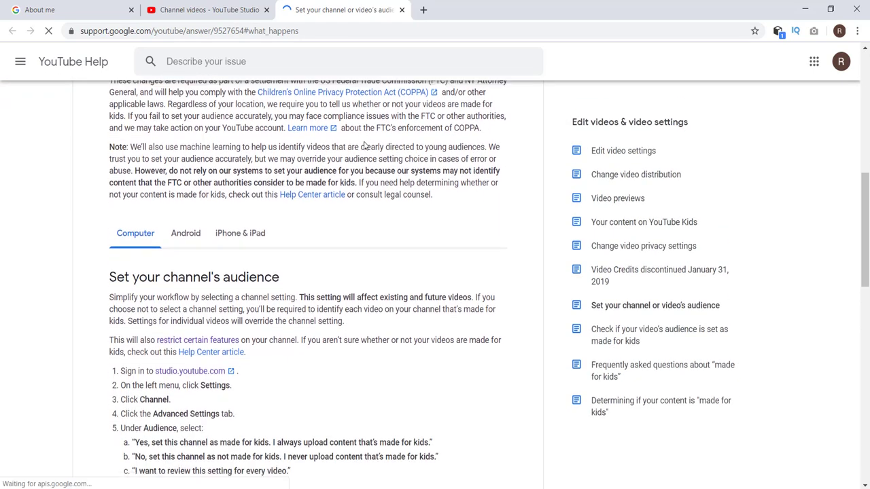
scroll(310, 184, "down", 2)
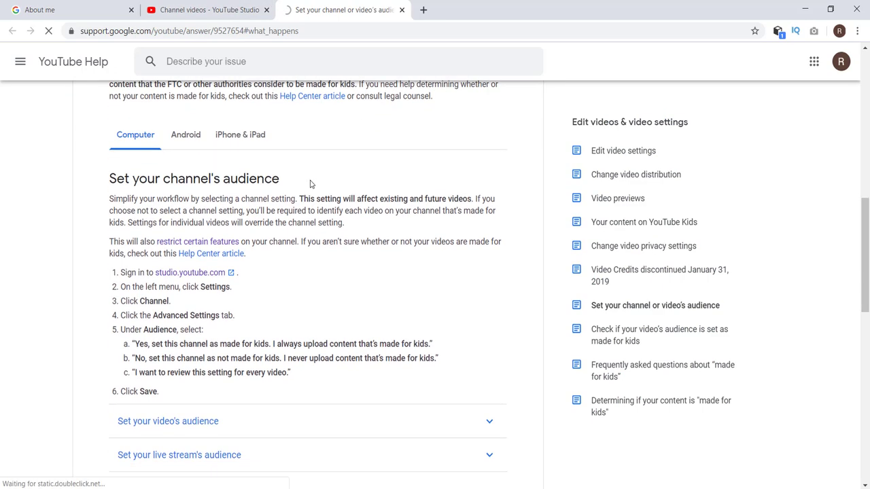
scroll(310, 184, "down", 1)
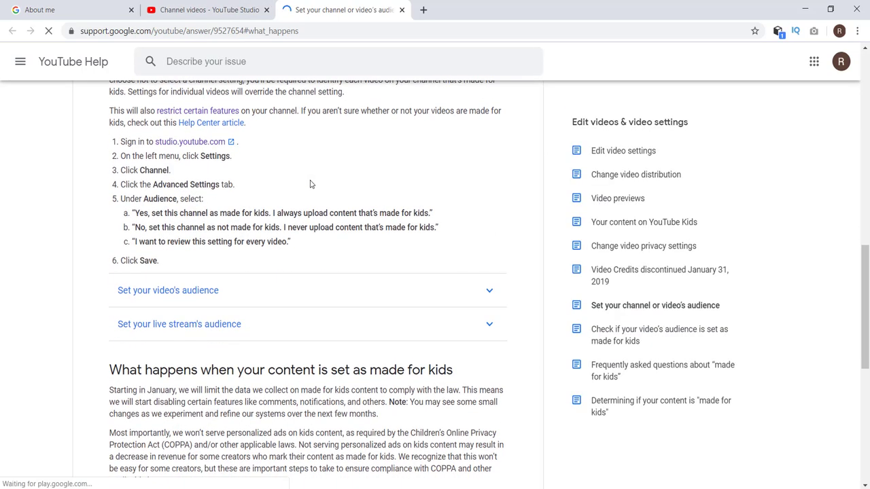
left_click(232, 12)
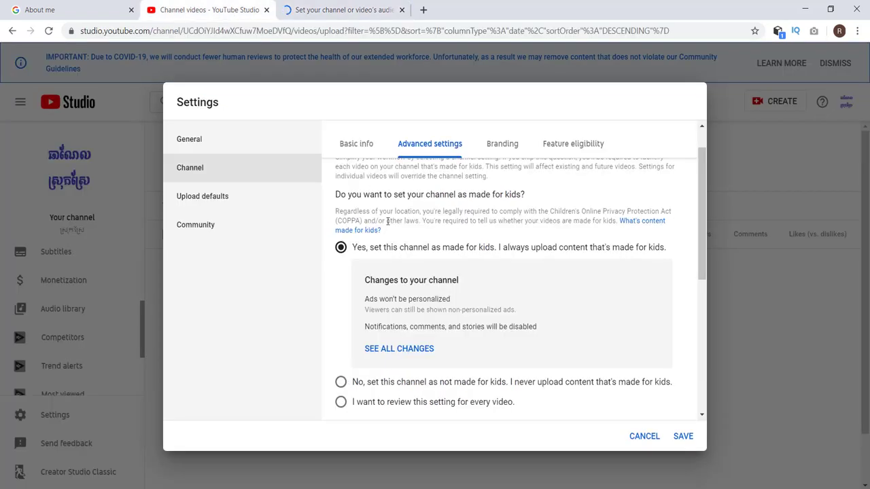
Save the made-for-kids setting and reopen Channel settings on the Branding watermark section
left_click(682, 436)
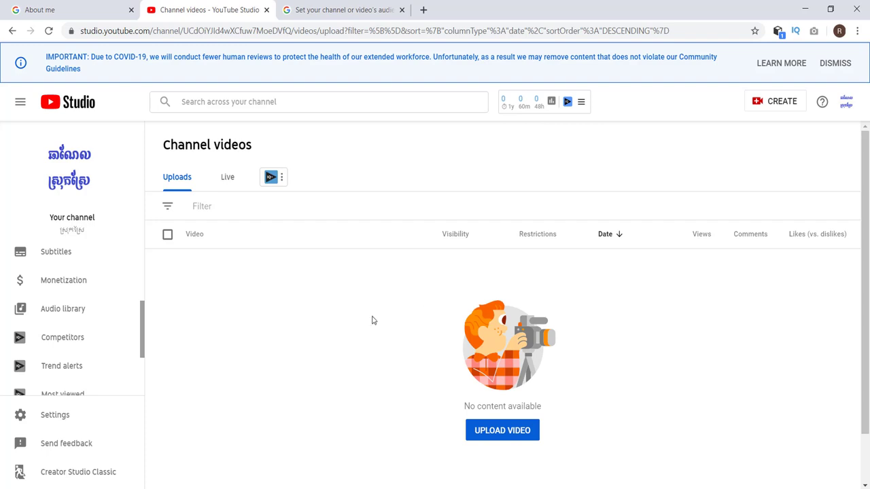
left_click(55, 415)
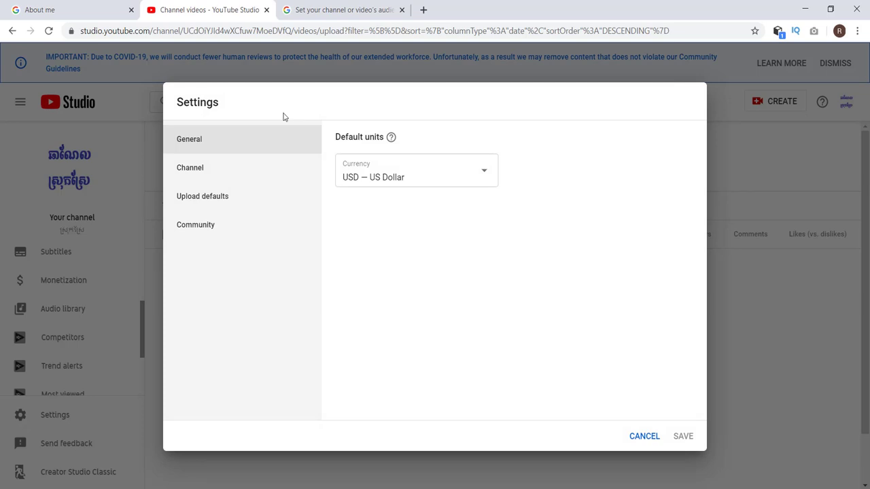
left_click(234, 176)
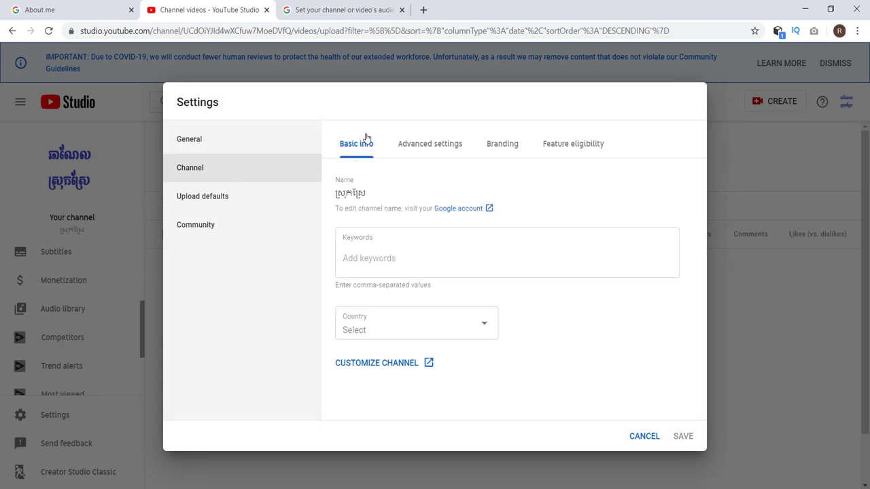
left_click(429, 141)
left_click(508, 146)
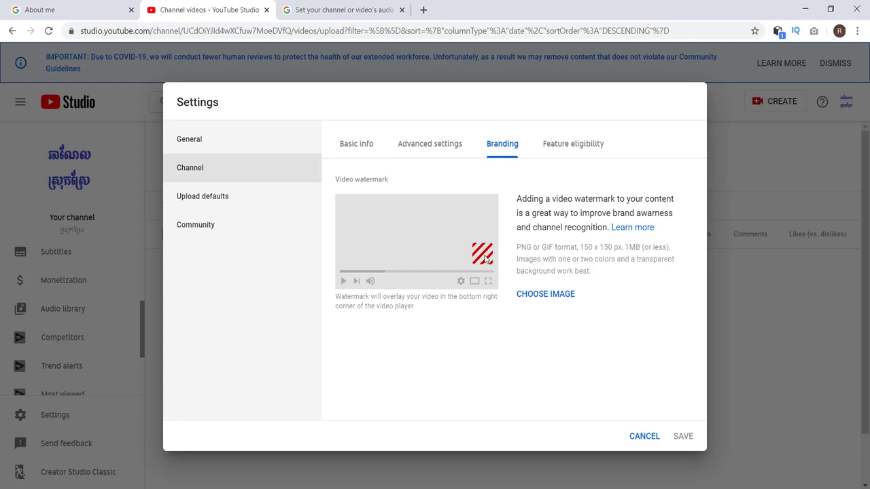
Highlight the watermark hints: GIF/PNG formats, 150 x 150 size and 1MB limit
mouse_move(516, 247)
left_mouse_down()
mouse_move(574, 248)
mouse_move(522, 247)
left_mouse_up()
left_click(574, 247)
left_click(543, 248)
left_click(521, 247)
left_click_drag(579, 248, 613, 245)
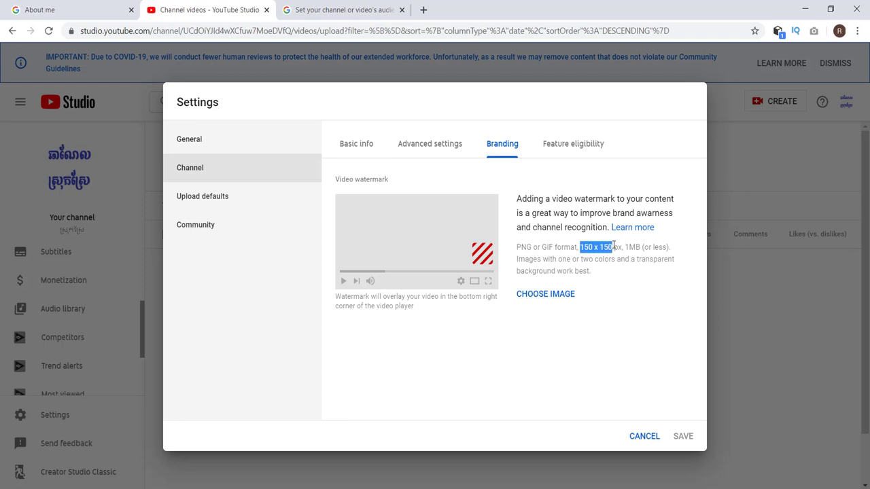
left_click(620, 247)
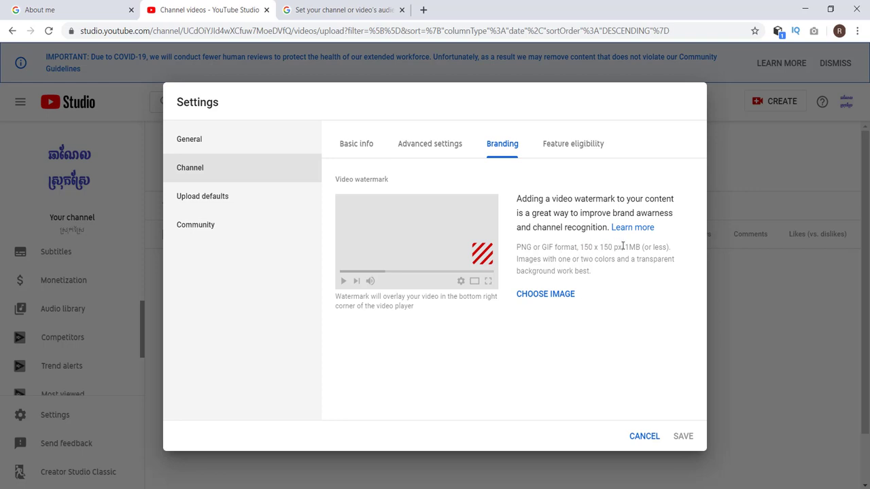
left_click_drag(625, 246, 636, 246)
left_click(637, 246)
Re-check the 150 x 150, PNG and 1MB hints, then view the Feature eligibility tab
left_click_drag(580, 248, 614, 248)
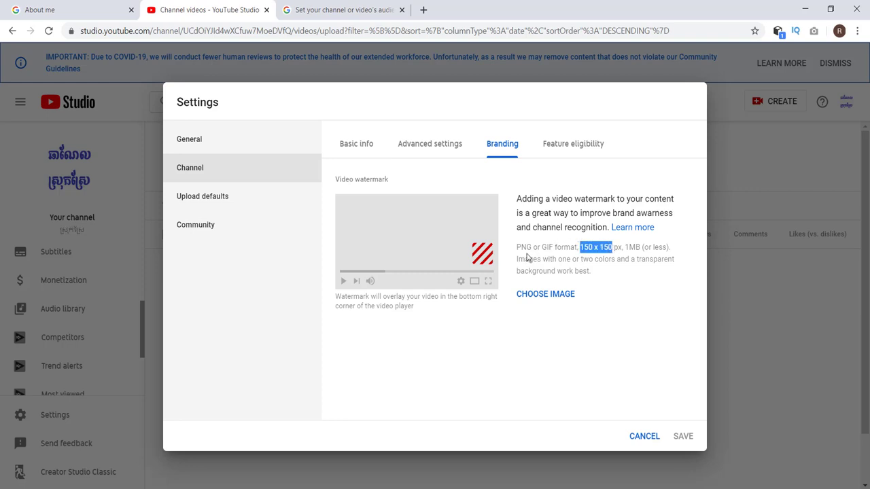
left_click_drag(532, 248, 516, 248)
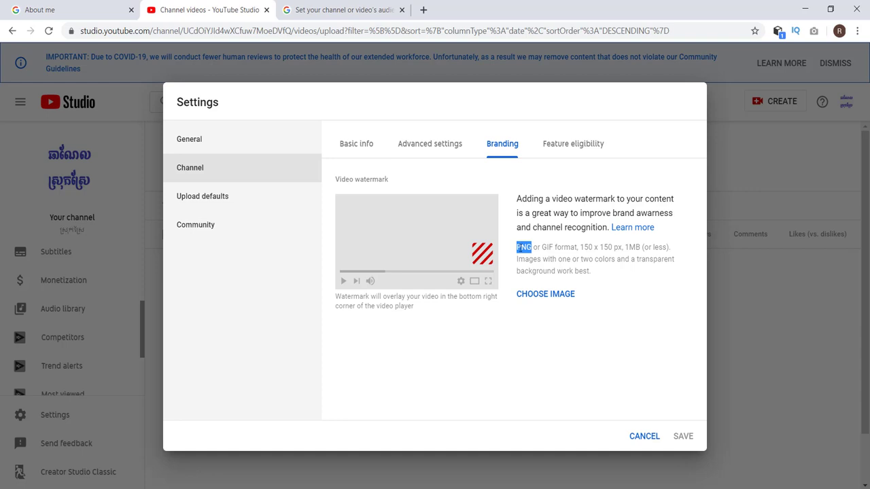
left_click(541, 248)
left_click_drag(625, 247, 635, 248)
left_click(633, 250)
left_click(560, 149)
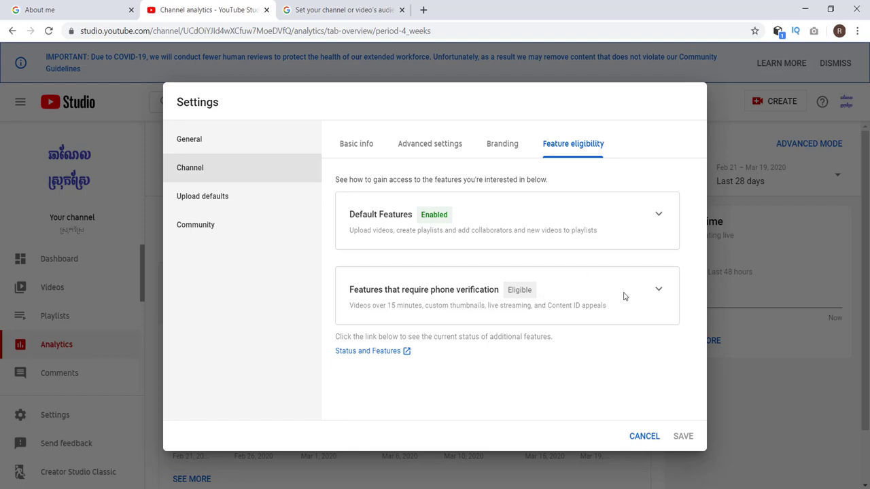
left_click(659, 290)
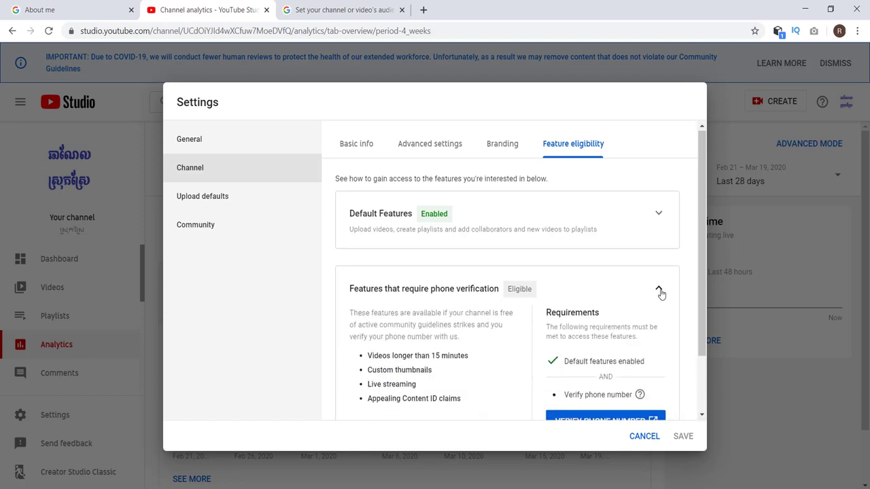
scroll(660, 294, "down", 1)
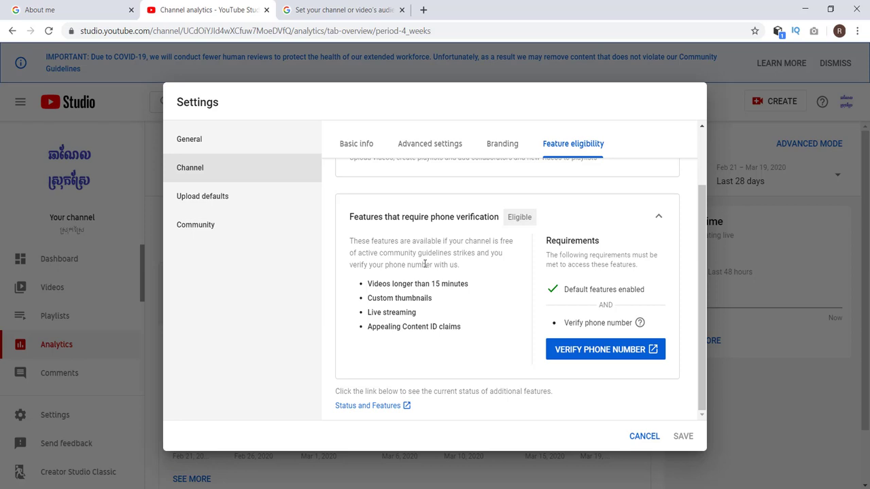
mouse_move(367, 284)
left_mouse_down()
mouse_move(434, 281)
mouse_move(367, 283)
left_mouse_up()
left_click(394, 280)
left_click_drag(367, 284, 468, 292)
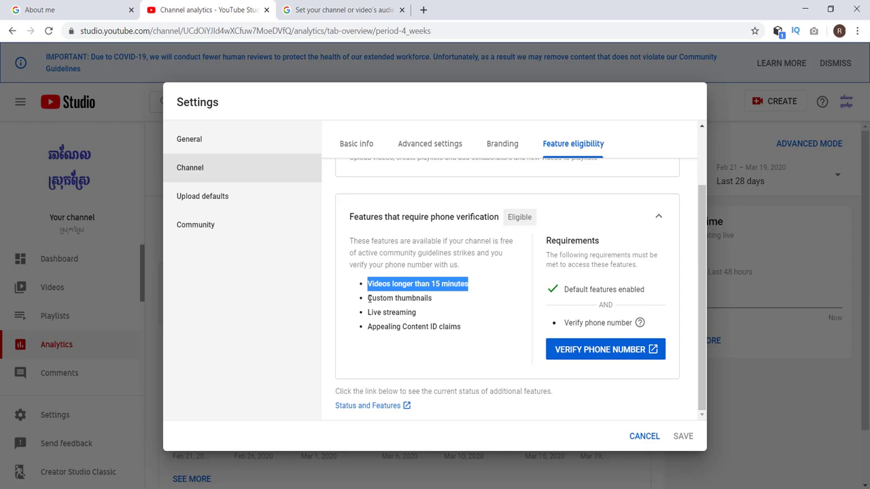
mouse_move(367, 299)
left_mouse_down()
mouse_move(444, 301)
mouse_move(368, 299)
left_mouse_up()
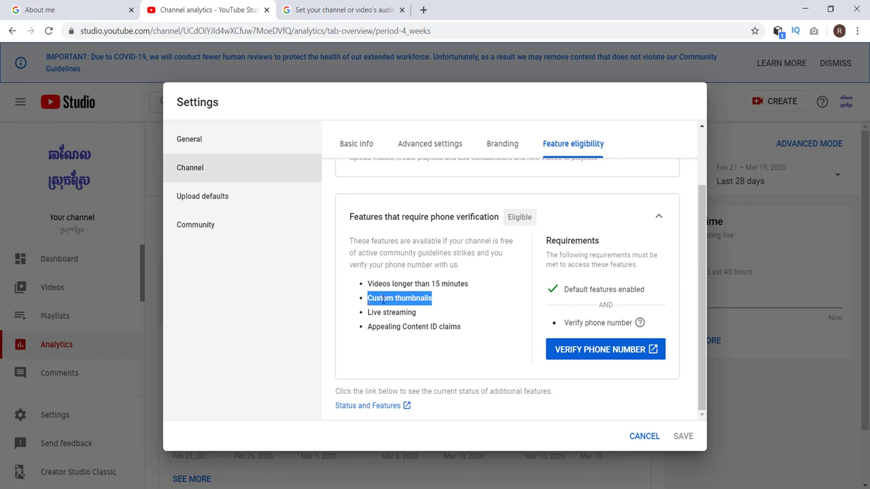
left_click(383, 300)
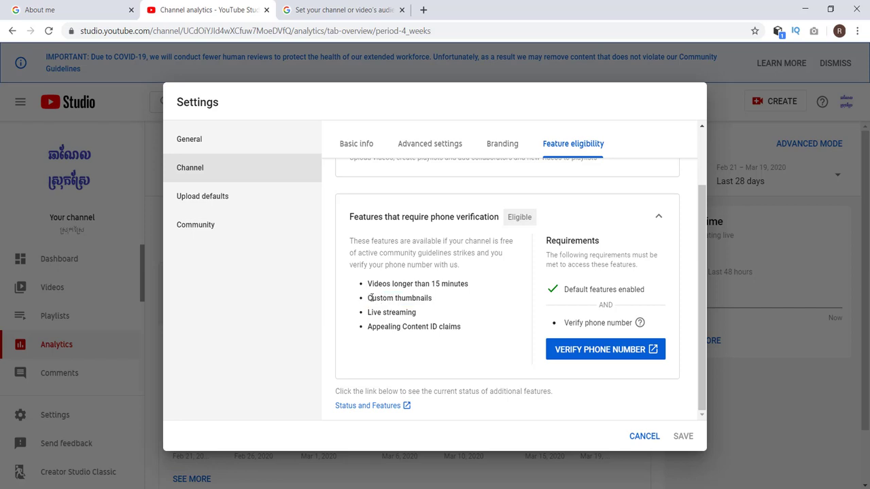
left_click_drag(368, 299, 437, 301)
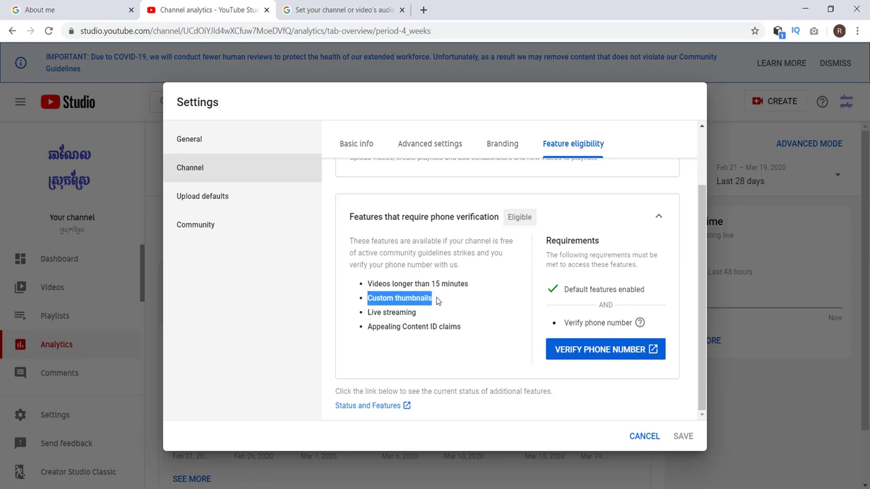
left_click(438, 301)
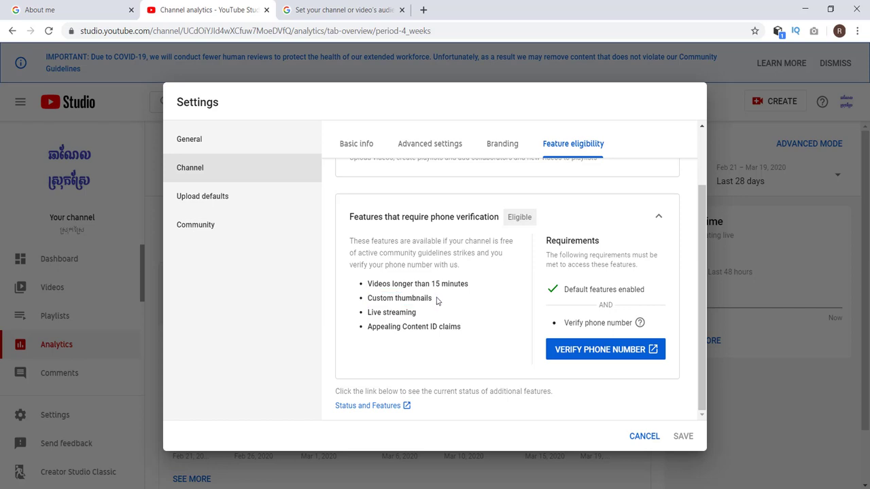
left_click_drag(434, 300, 387, 298)
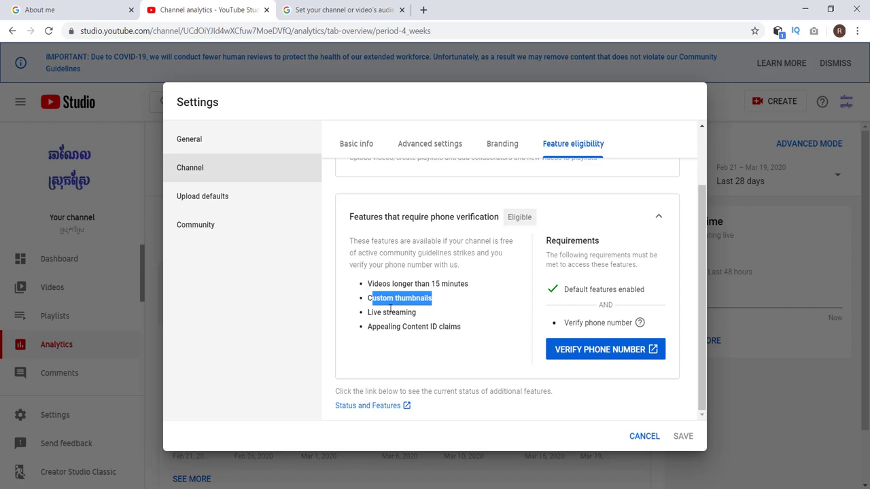
left_click(367, 312)
left_click_drag(368, 312, 414, 311)
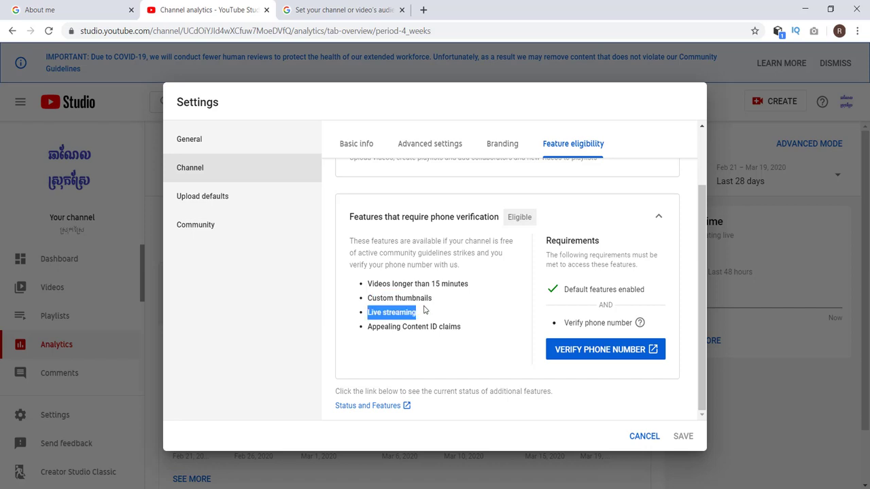
left_click(416, 312)
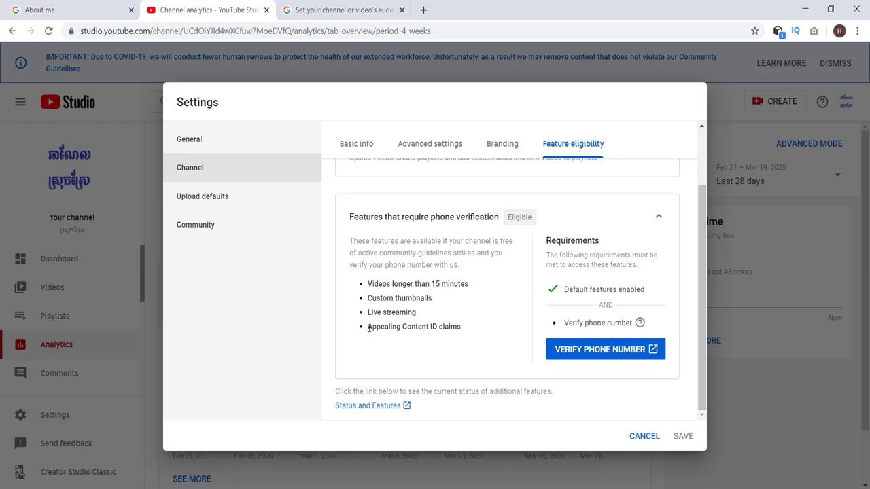
mouse_move(368, 329)
left_mouse_down()
mouse_move(472, 331)
mouse_move(358, 342)
mouse_move(367, 331)
left_mouse_up()
left_click(442, 327)
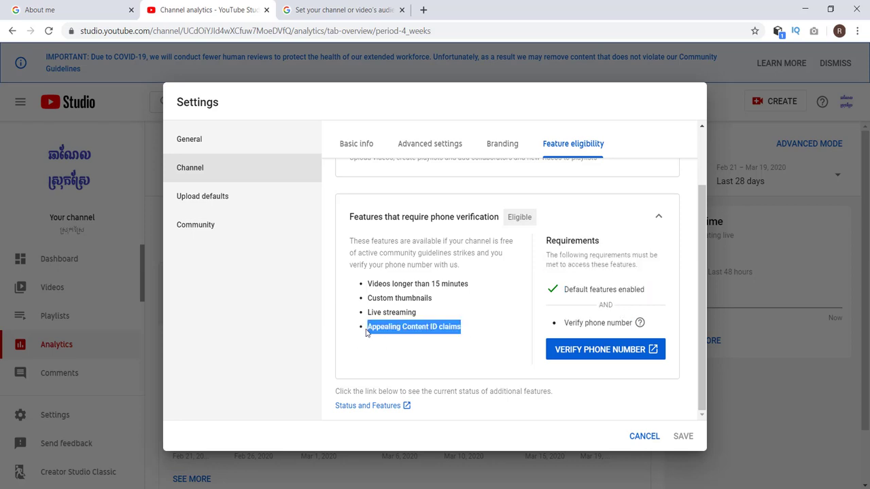
left_click(394, 329)
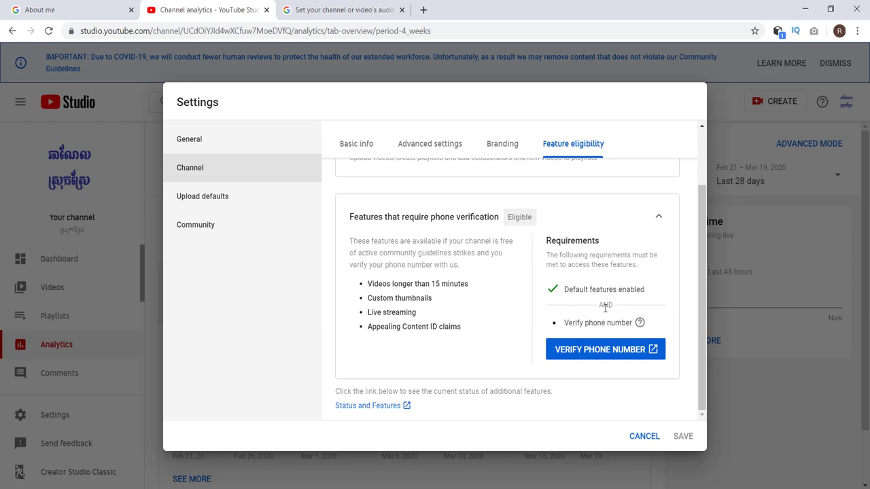
Request a text-message verification code for the channel's +855 Cambodian phone number
left_click(609, 354)
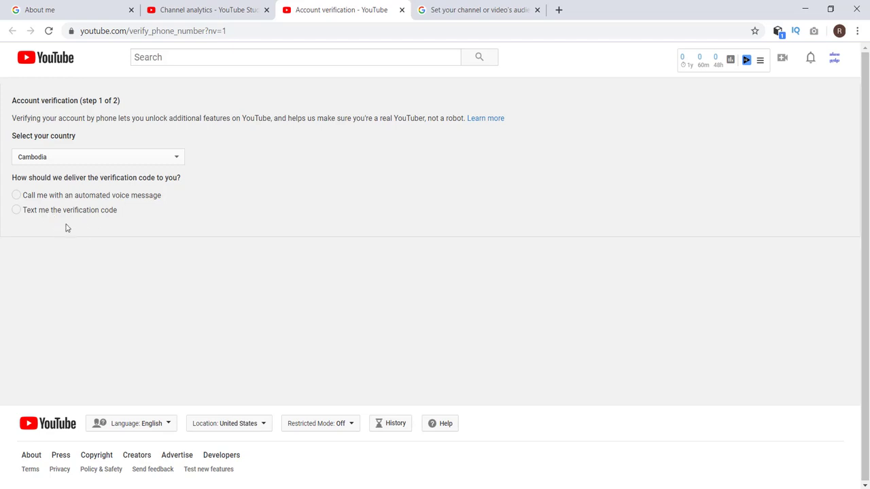
left_click(70, 212)
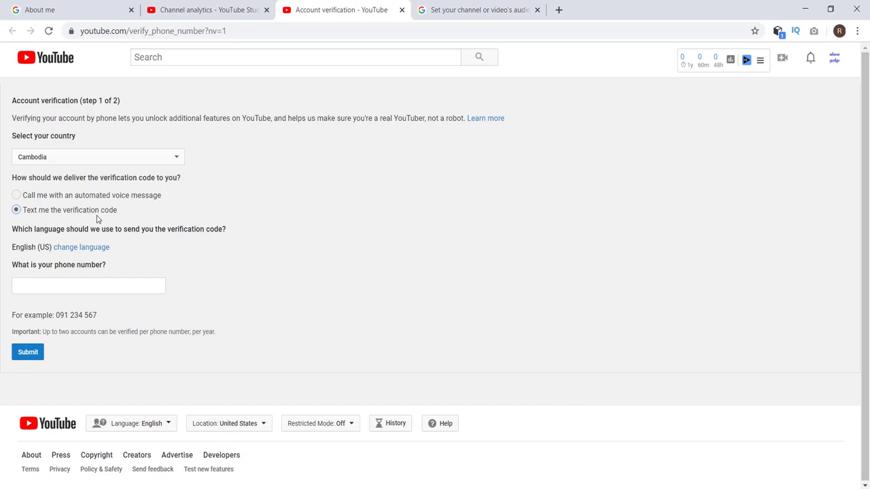
left_click(117, 289)
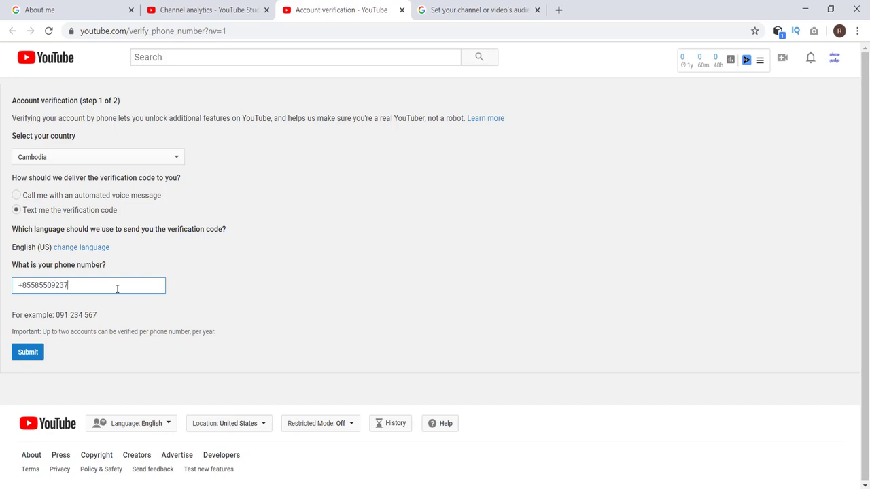
left_click(30, 354)
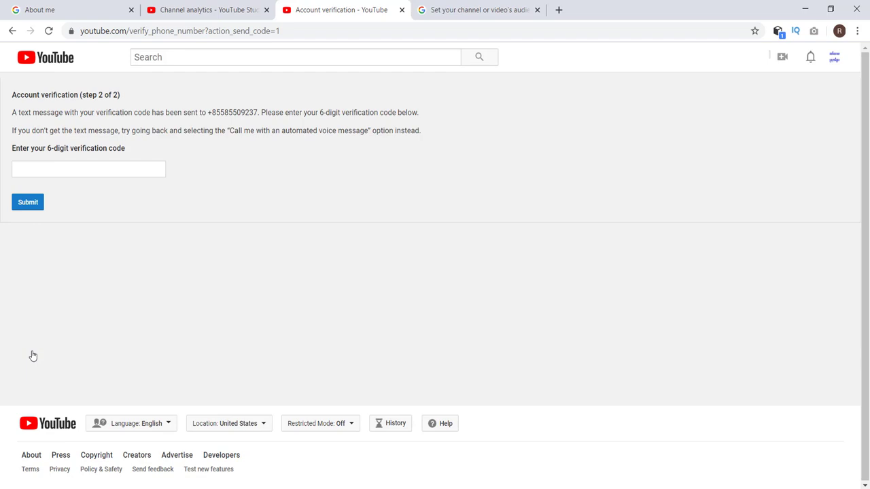
Enter the texted 6-digit code, then confirm the Verified message to reach Status and Features
left_click(126, 170)
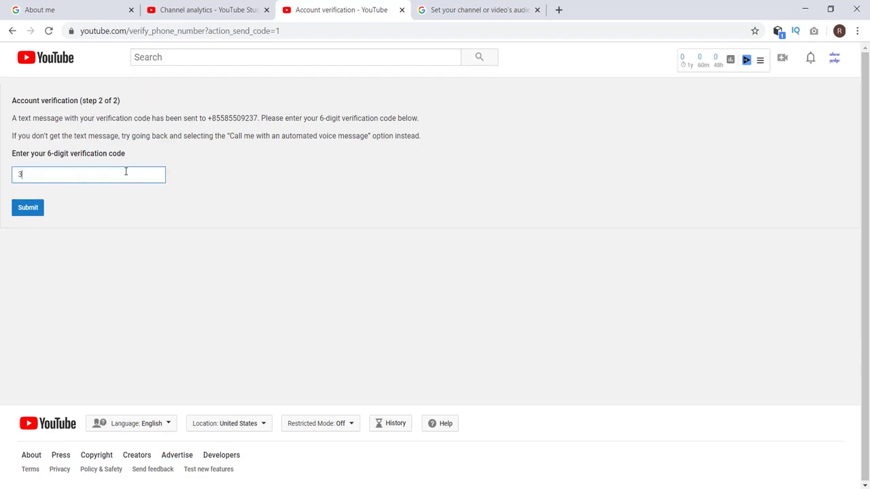
left_click(26, 208)
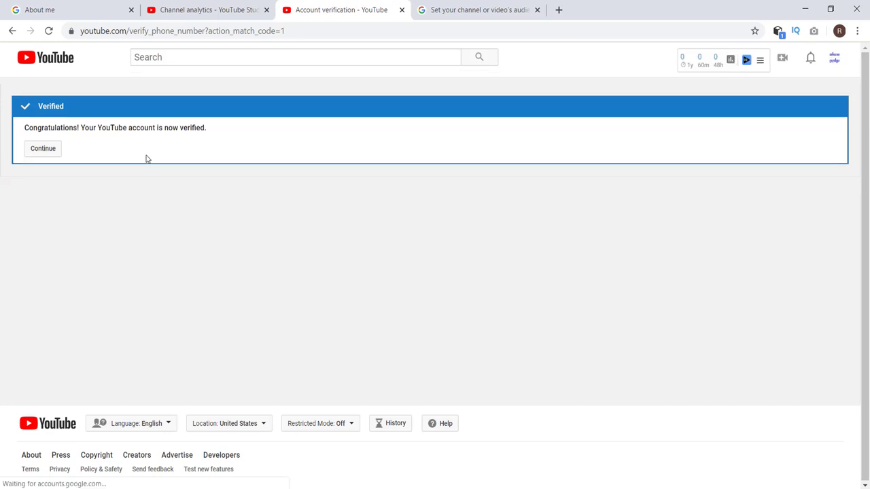
left_click(42, 150)
left_click(43, 151)
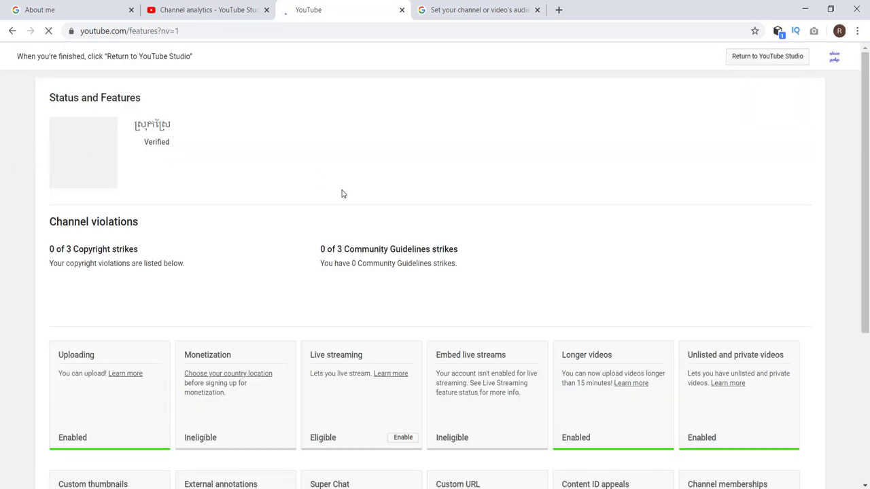
scroll(342, 193, "down", 2)
scroll(342, 194, "down", 3)
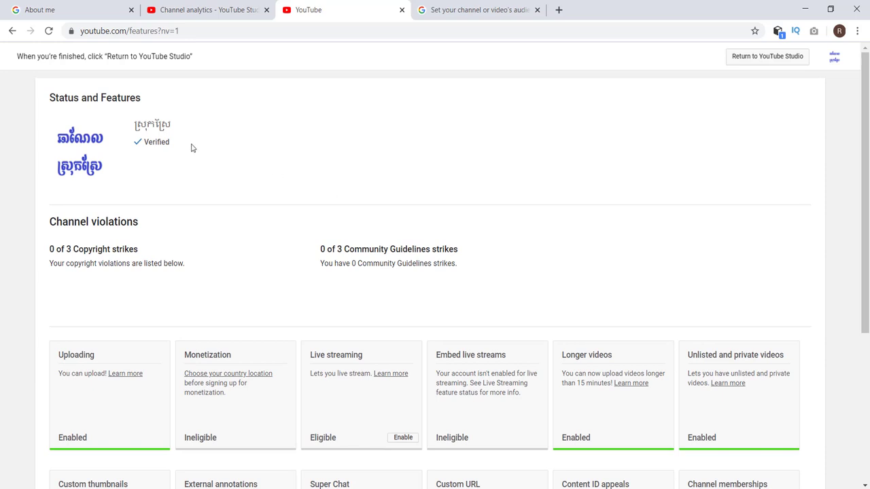
mouse_move(171, 145)
left_mouse_down()
mouse_move(139, 146)
mouse_move(174, 146)
left_mouse_up()
left_click(174, 145)
scroll(175, 146, "down", 1)
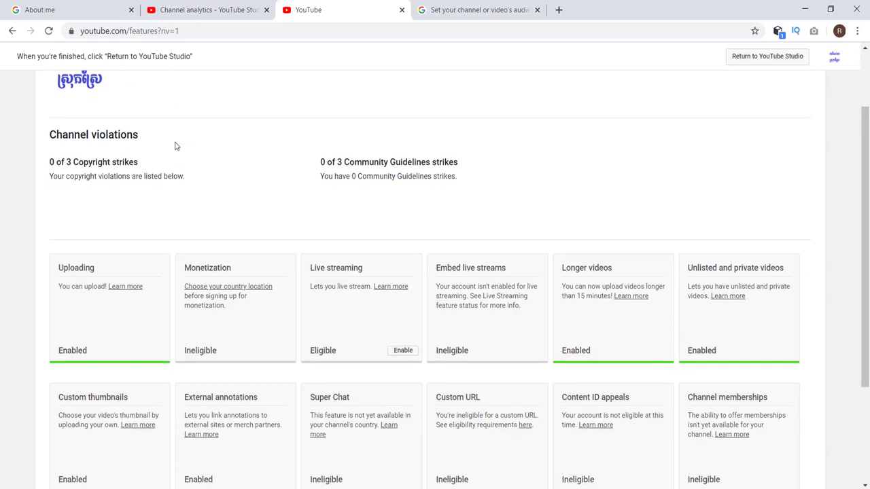
scroll(174, 145, "down", 2)
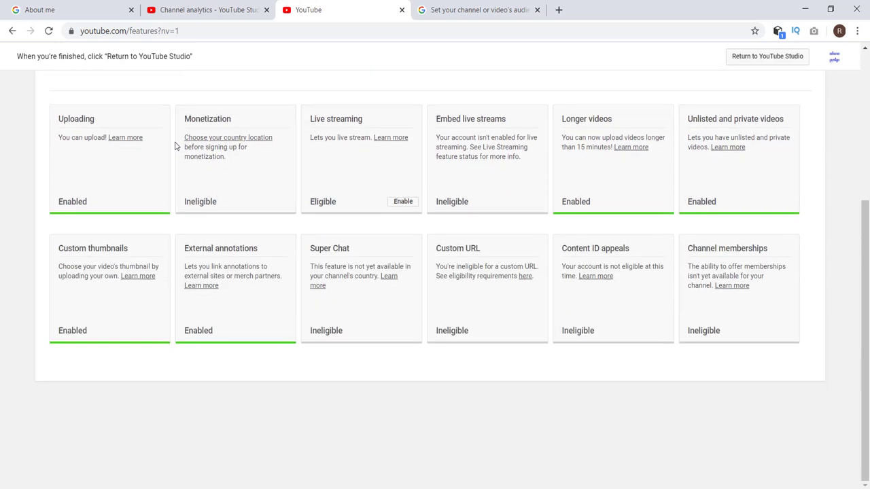
scroll(175, 146, "up", 3)
scroll(174, 146, "down", 1)
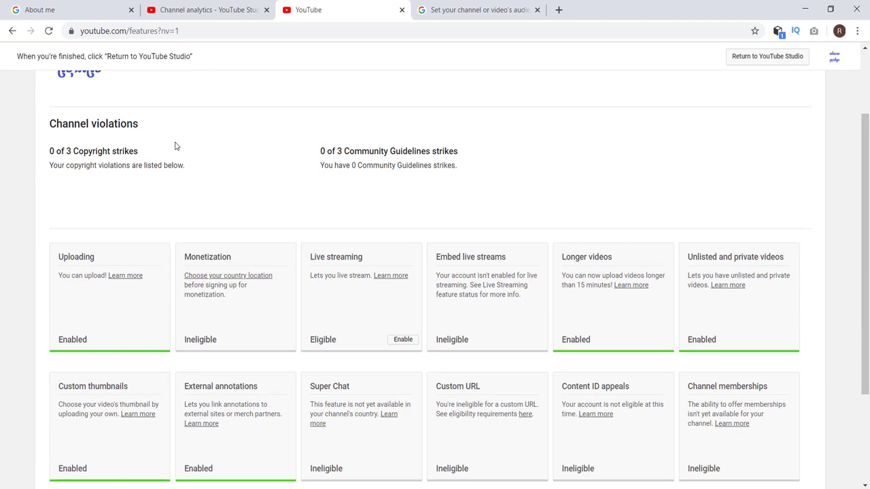
scroll(175, 145, "down", 2)
scroll(175, 145, "up", 3)
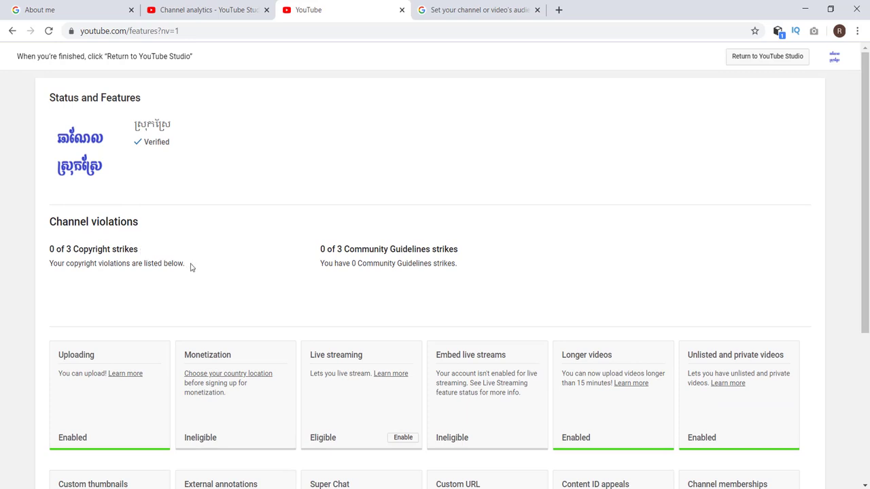
left_click_drag(191, 265, 39, 252)
left_click(89, 263)
left_click_drag(184, 265, 33, 249)
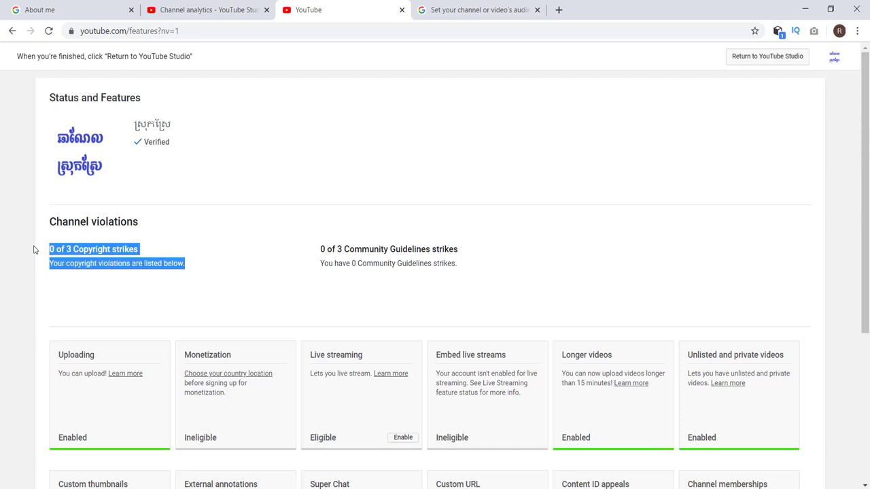
left_click(140, 276)
mouse_move(185, 265)
left_mouse_down()
mouse_move(49, 250)
mouse_move(102, 265)
mouse_move(189, 267)
left_mouse_up()
left_click(52, 249)
left_click(189, 268)
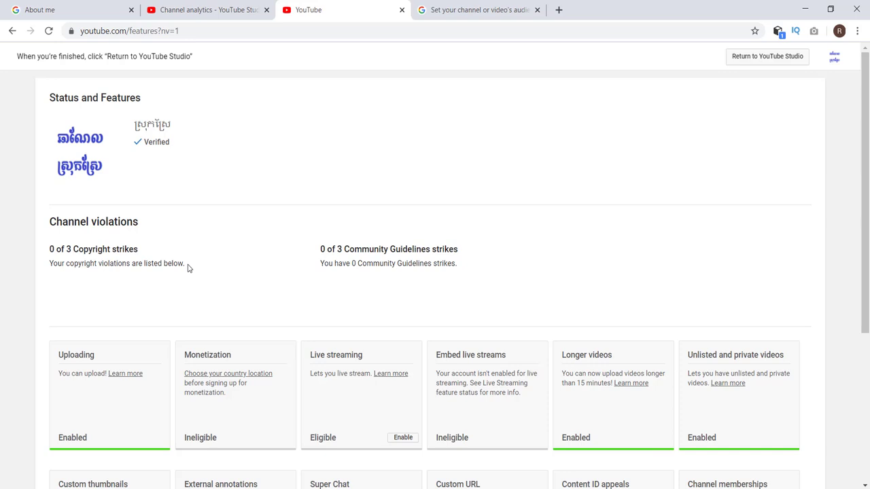
left_click_drag(189, 267, 49, 247)
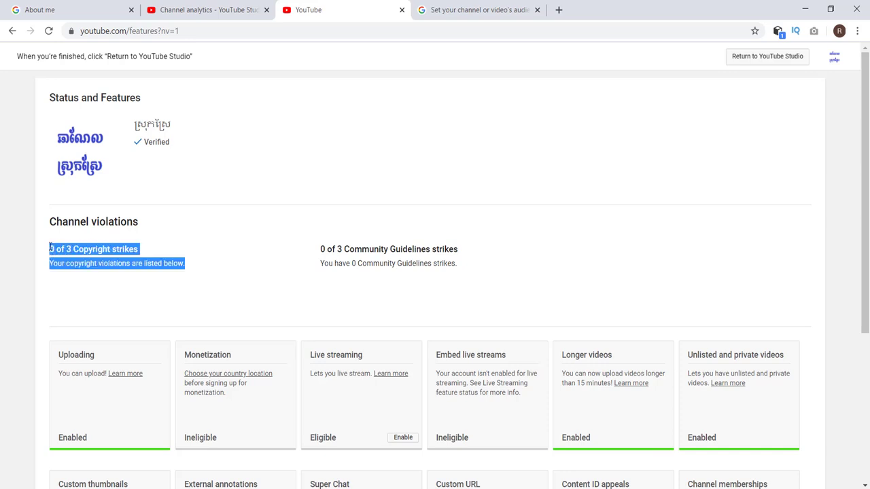
left_click(110, 265)
left_click_drag(186, 266, 208, 278)
left_click(57, 250)
scroll(207, 278, "down", 4)
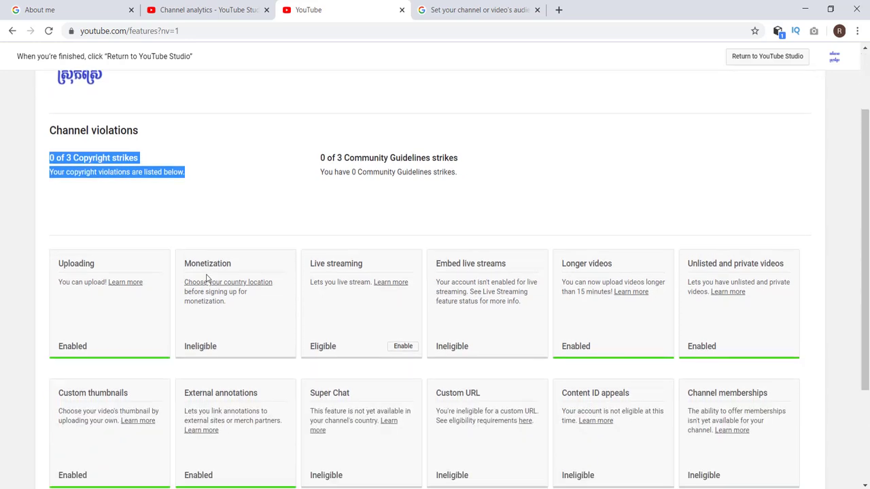